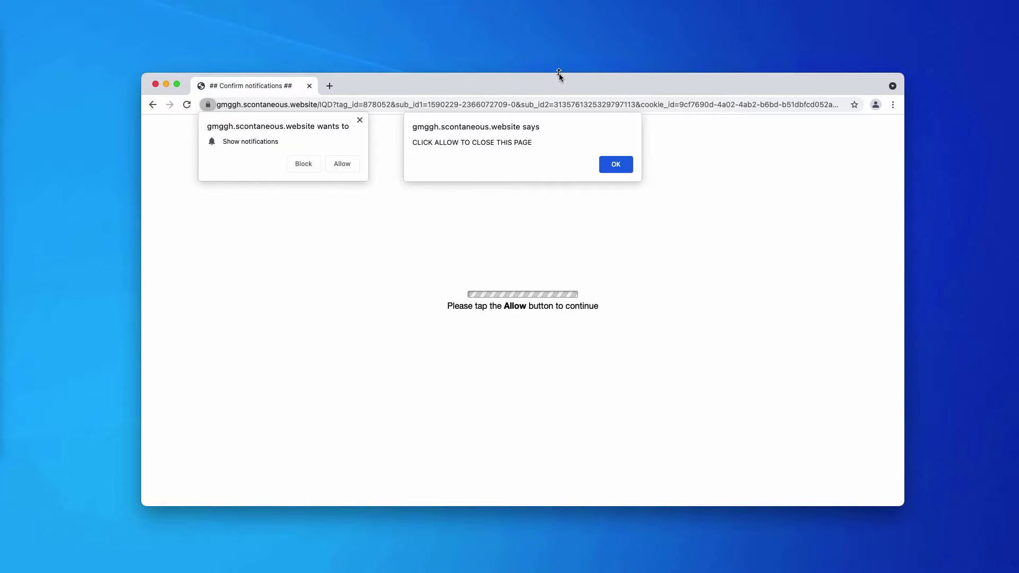
Inspect the spam page's long scontaneous.website address, then allow its notification prompt
drag(561, 84, 554, 80)
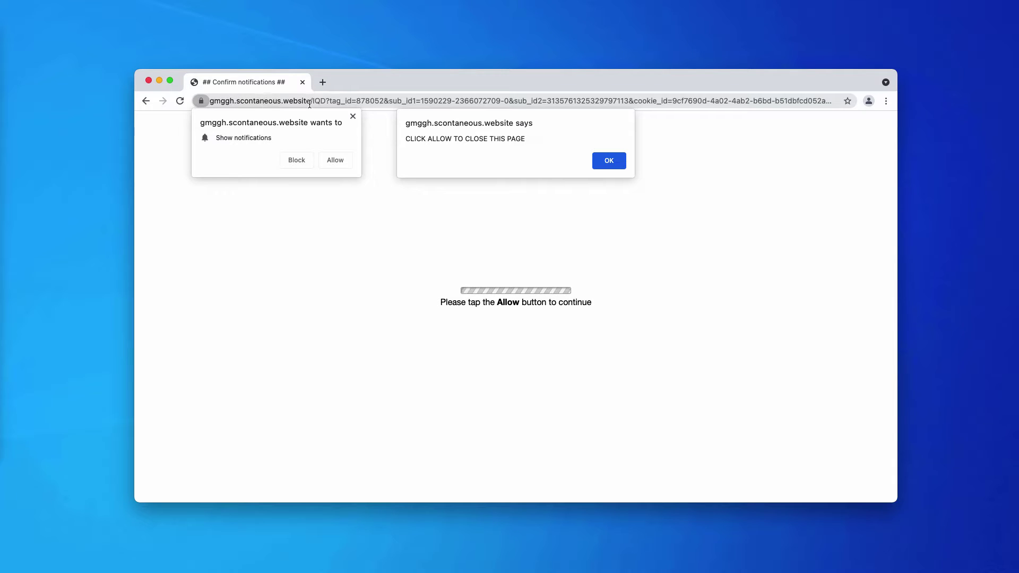
click(236, 103)
drag(237, 103, 310, 104)
click(359, 101)
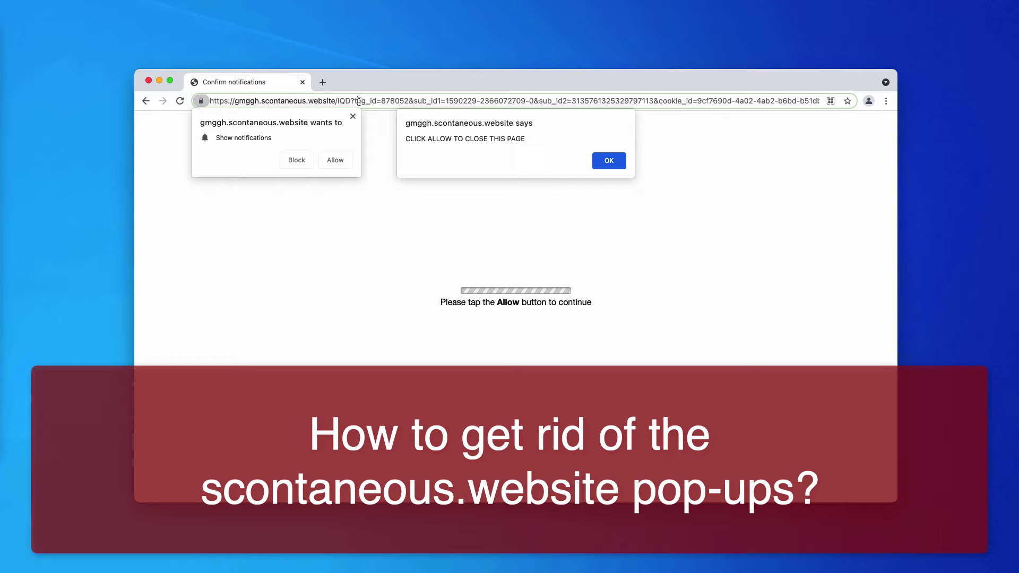
key(super+a)
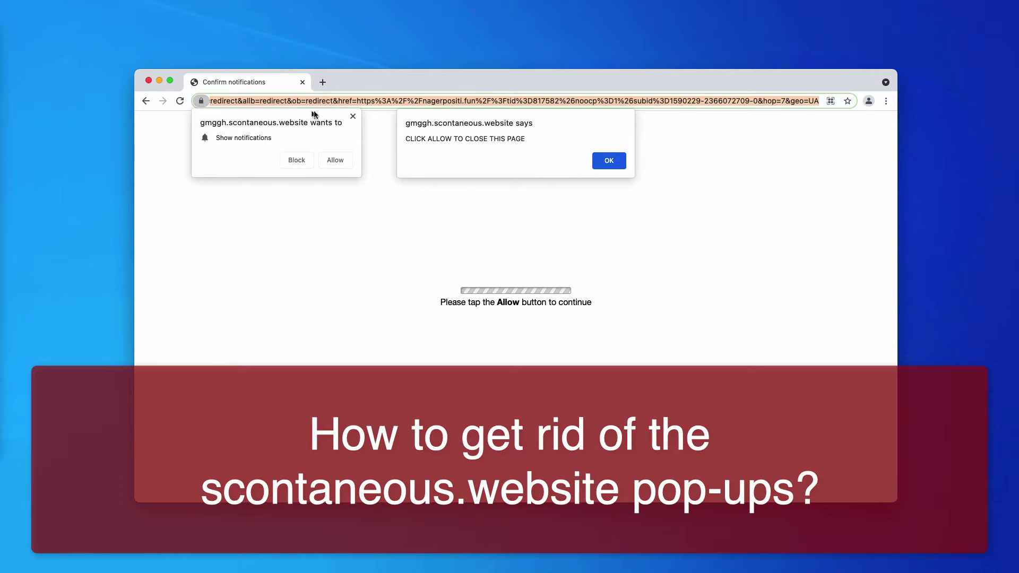
click(386, 101)
key(super+a)
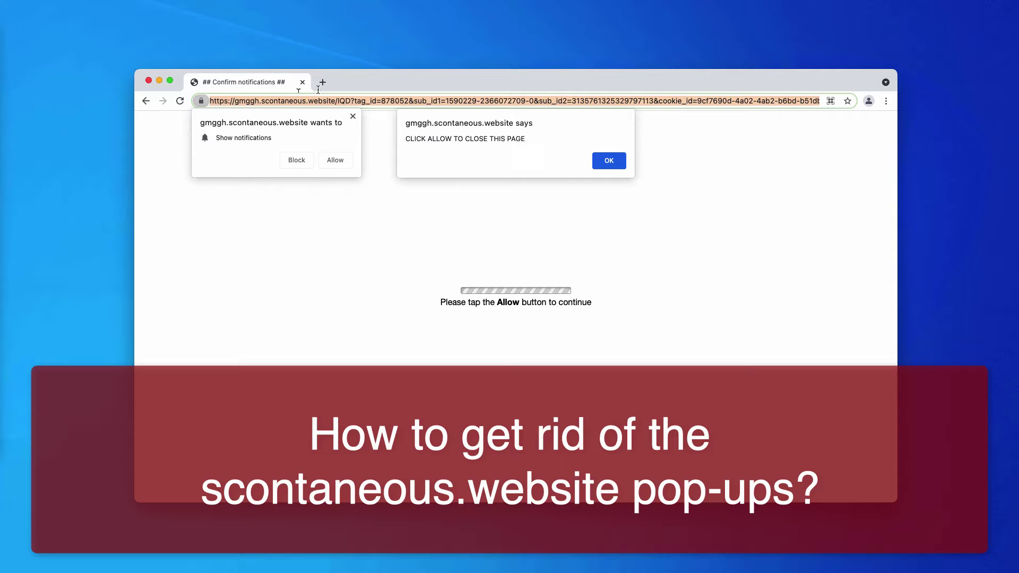
click(357, 100)
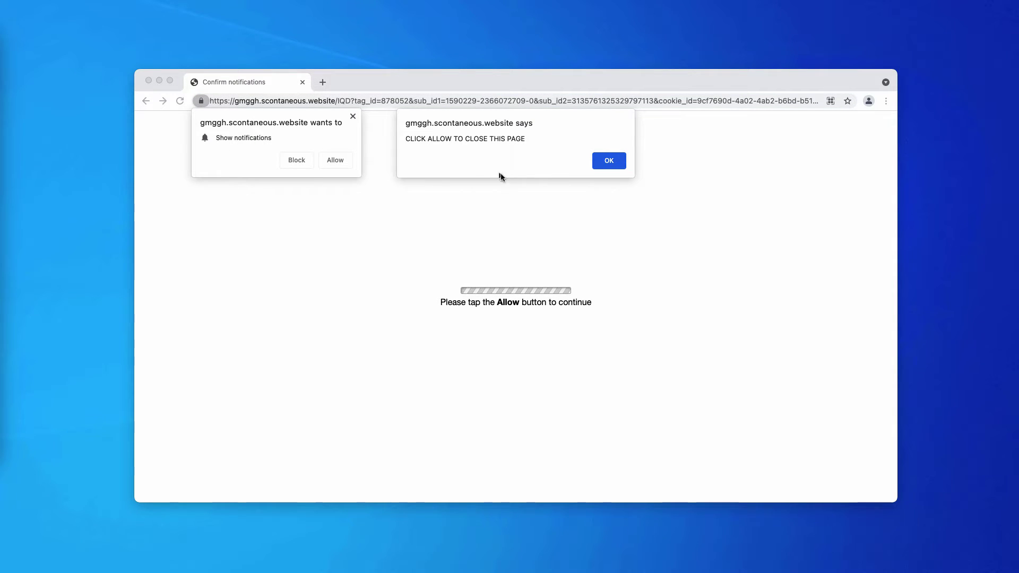
click(505, 219)
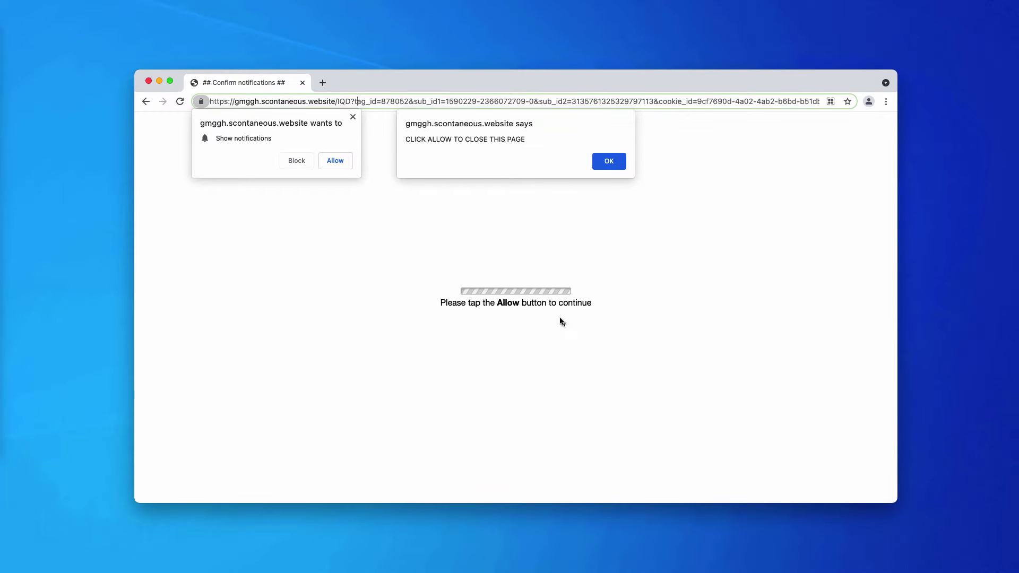
click(332, 161)
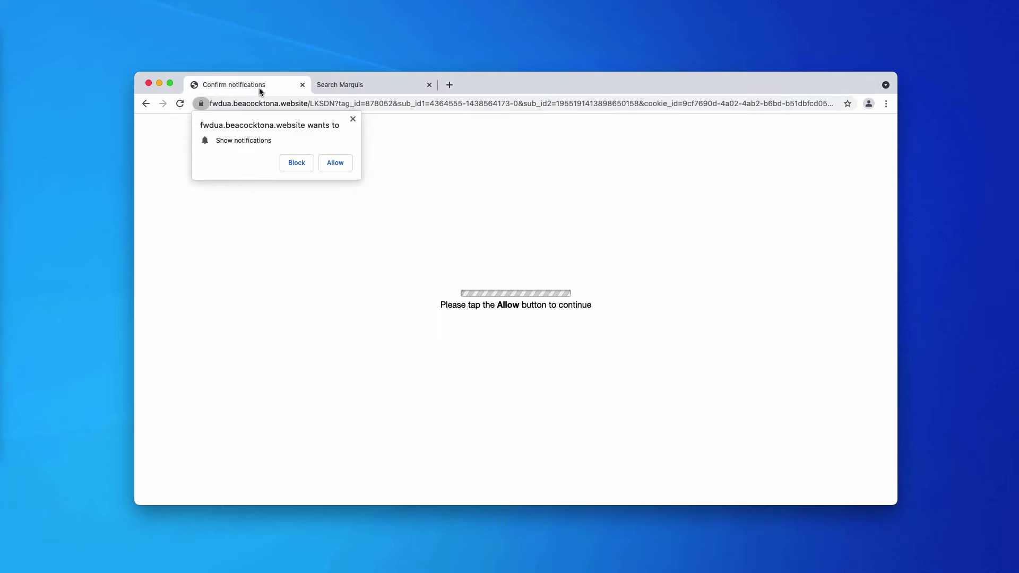
Switch to the Search Marquis tab to bring up its search page
click(344, 86)
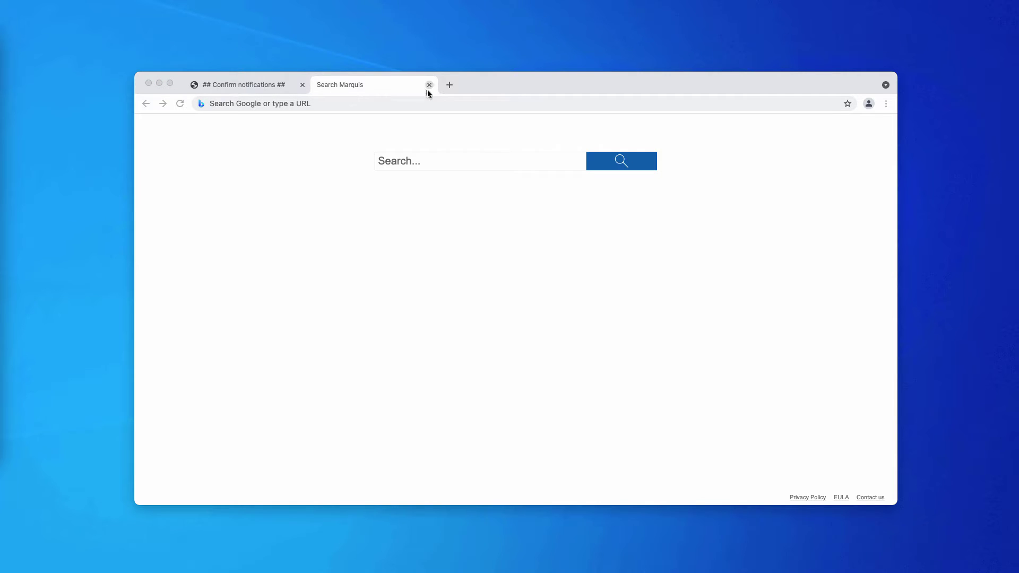
click(484, 91)
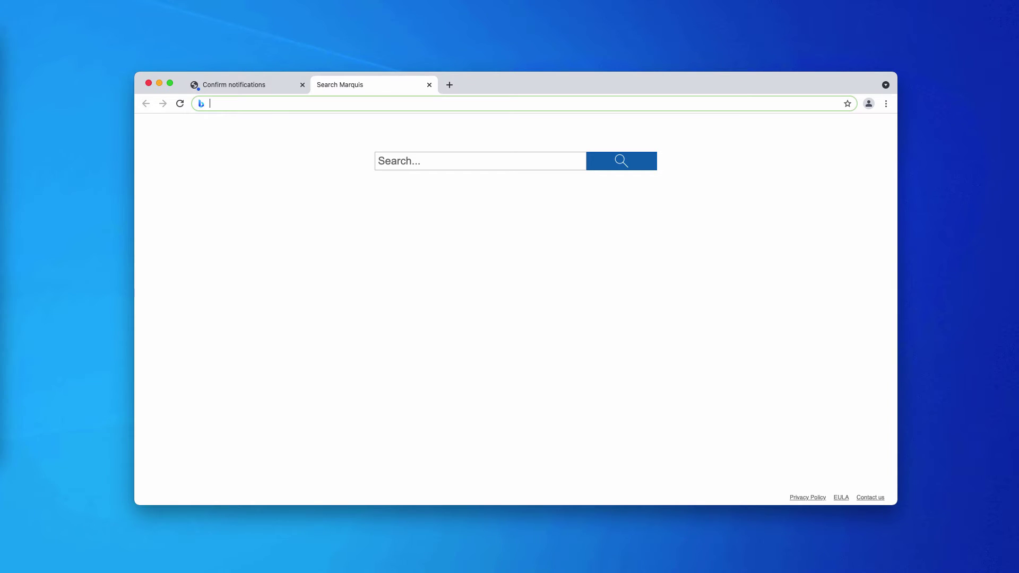
Go from the three-dot menu's Settings to Privacy and security's Site Settings page
click(886, 104)
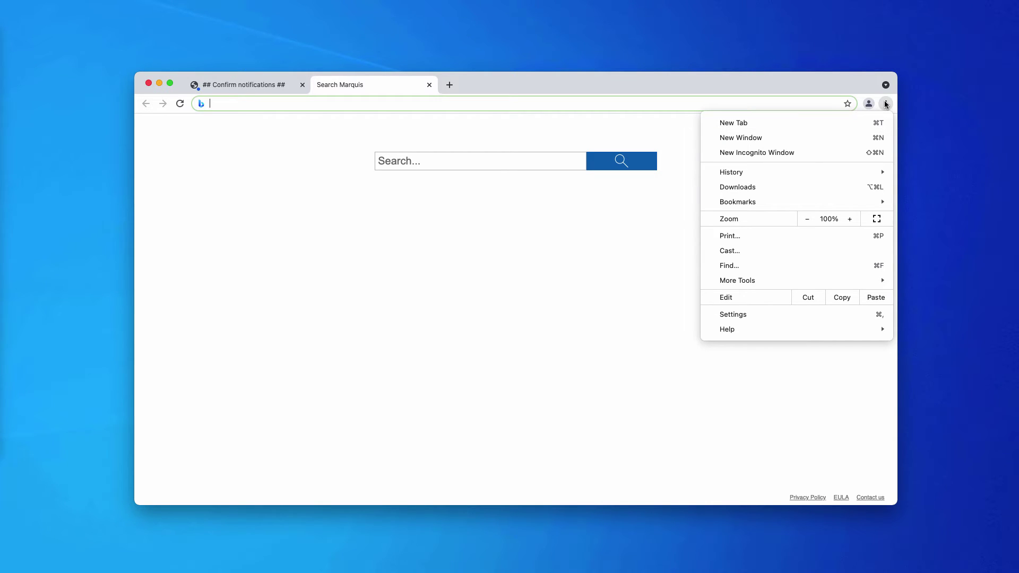
click(741, 315)
scroll(598, 262, down, 4)
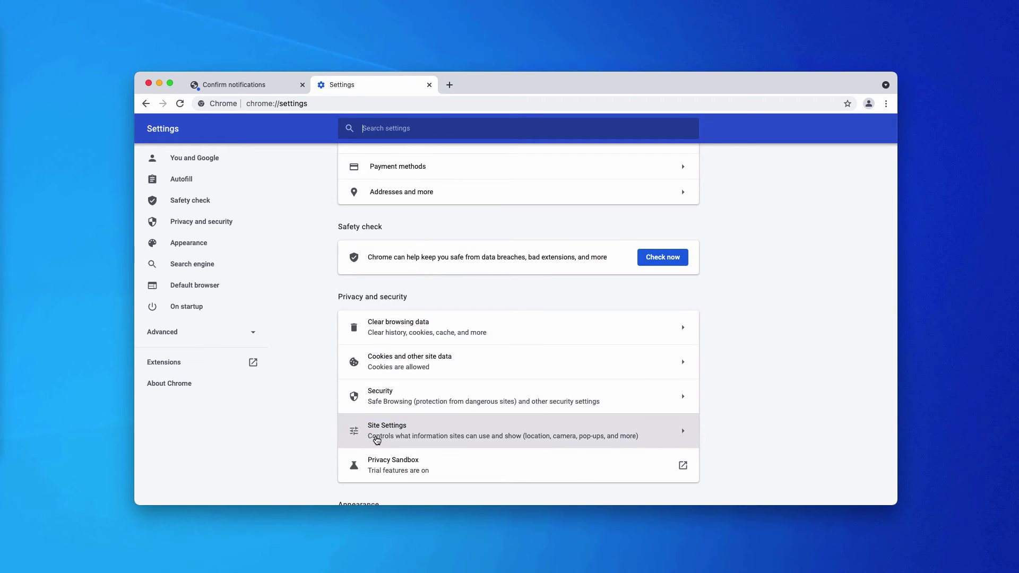
click(376, 439)
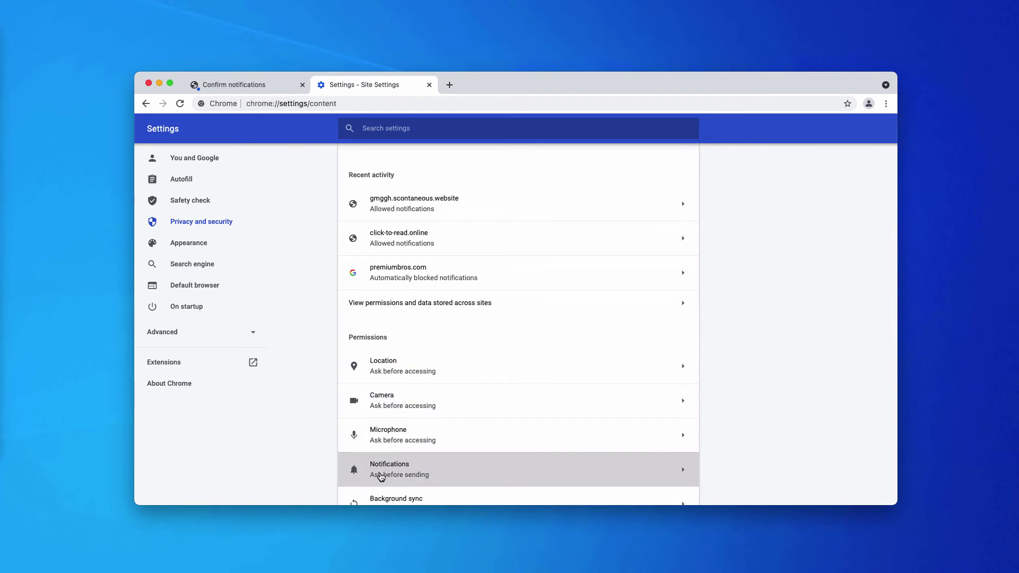
Remove click-to-read.online and gmggh.scontaneous.website from the notification Allow list
click(376, 468)
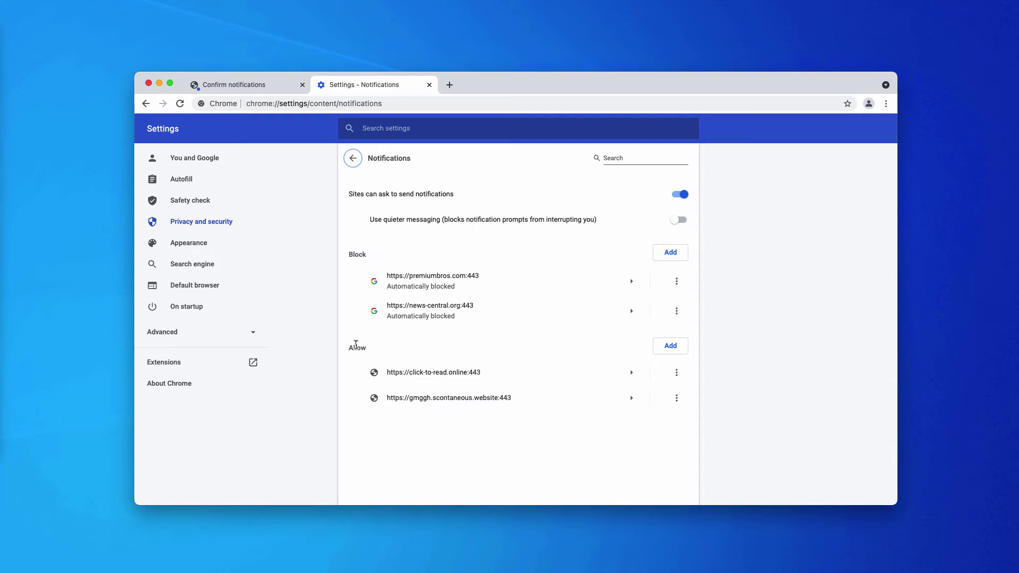
drag(350, 345, 366, 348)
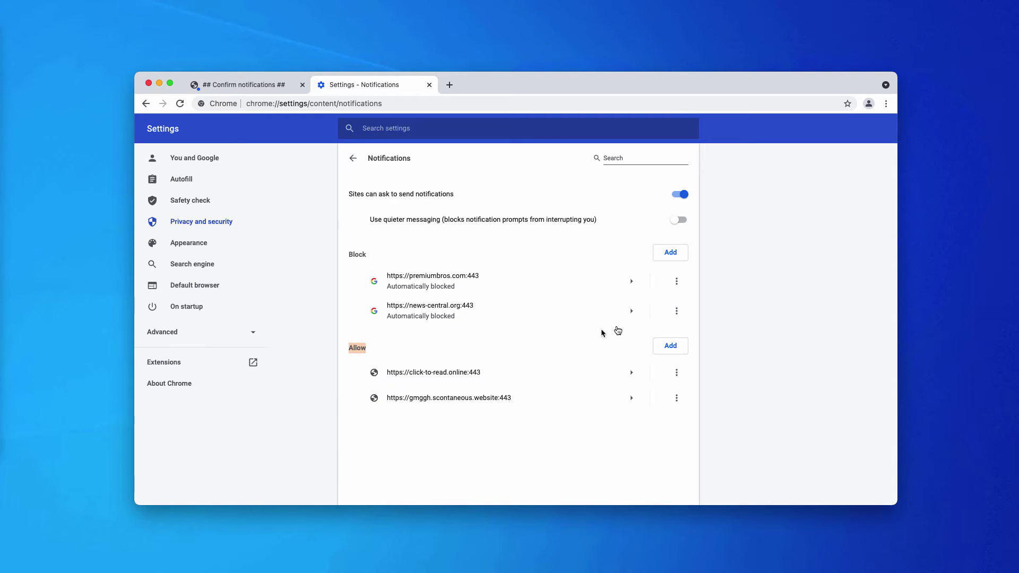
click(677, 372)
click(668, 410)
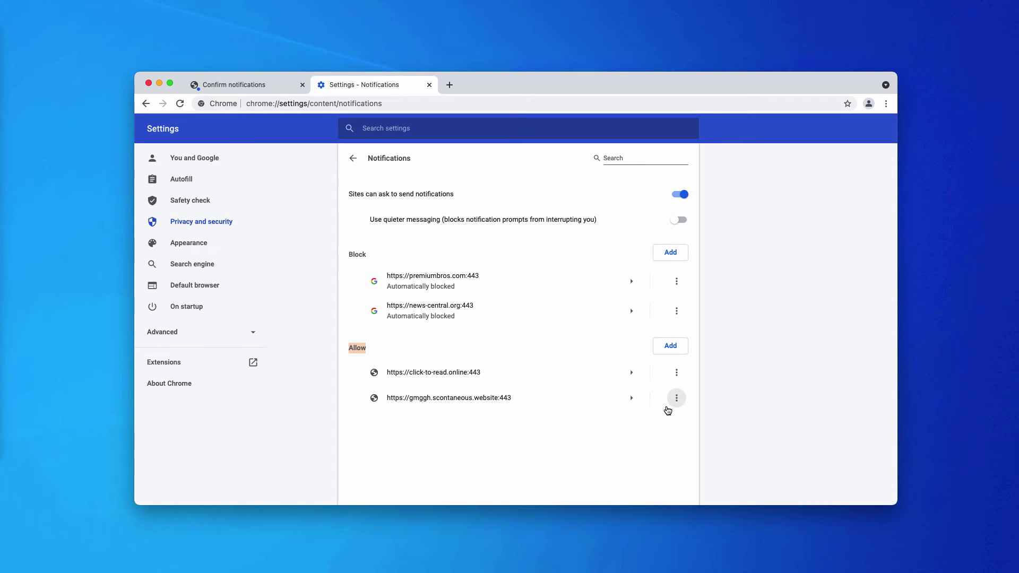
click(676, 372)
click(666, 409)
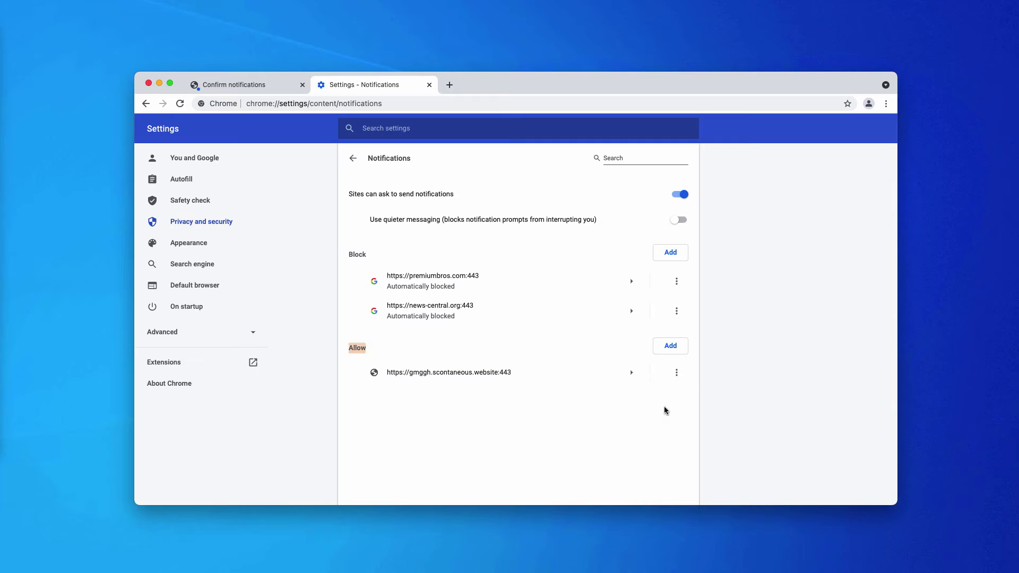
Remove premiumbros.com and news-central.org from the notification Block list
click(676, 281)
click(657, 317)
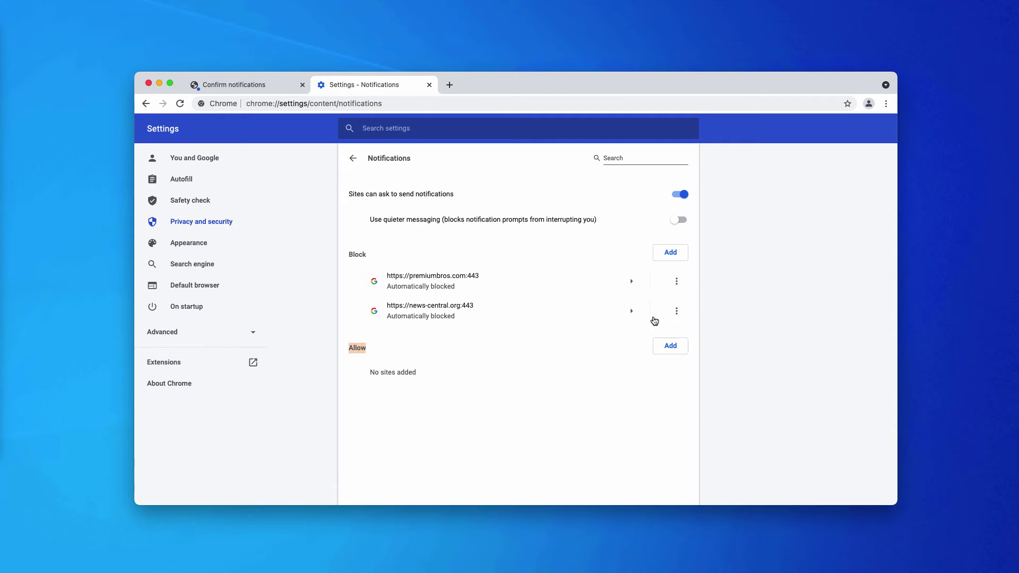
click(677, 281)
click(658, 318)
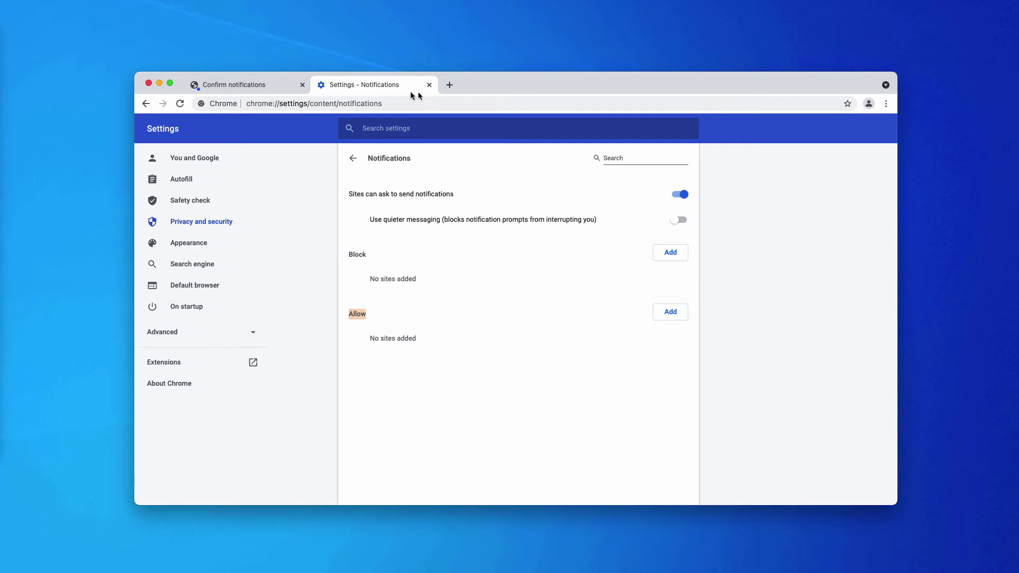
Go to combocleaner.com and show the Windows version of the product page
click(329, 110)
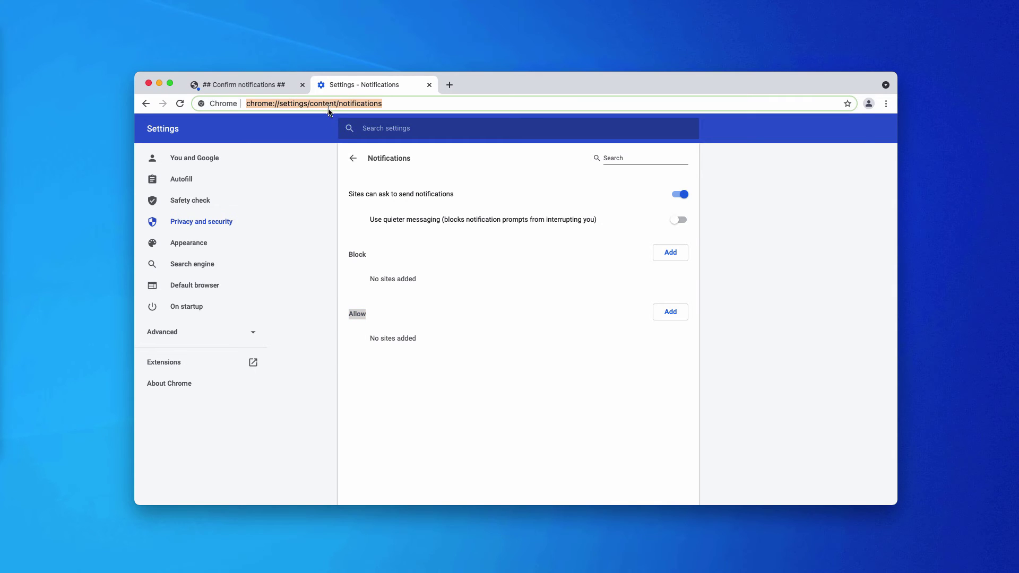
text(co)
key(Return)
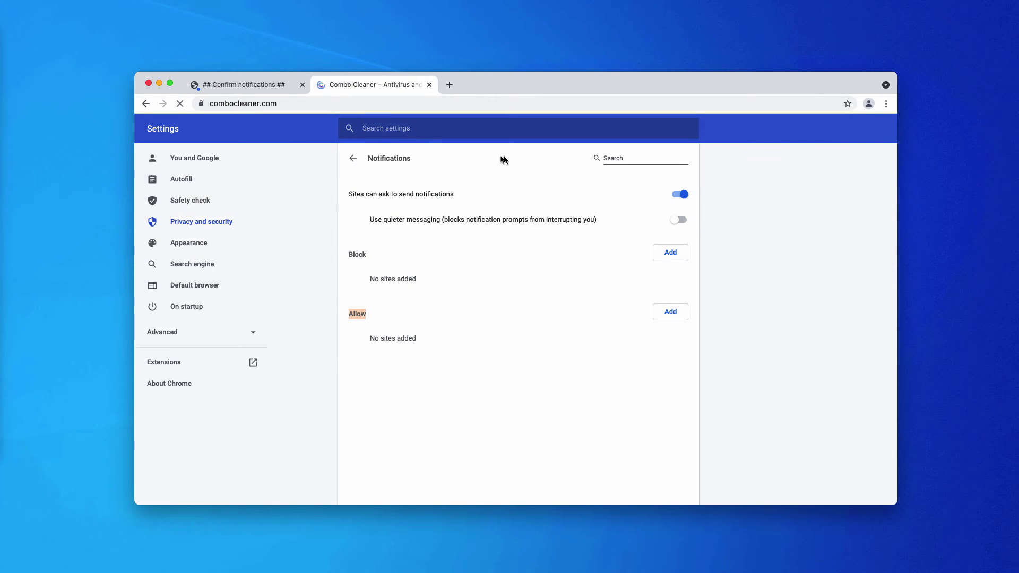
click(536, 162)
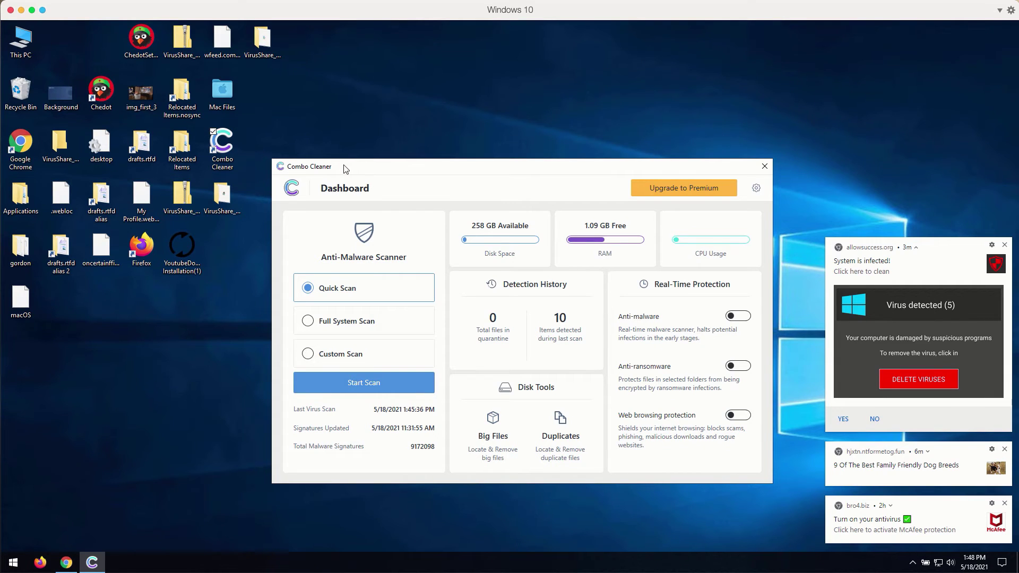
drag(345, 168, 344, 169)
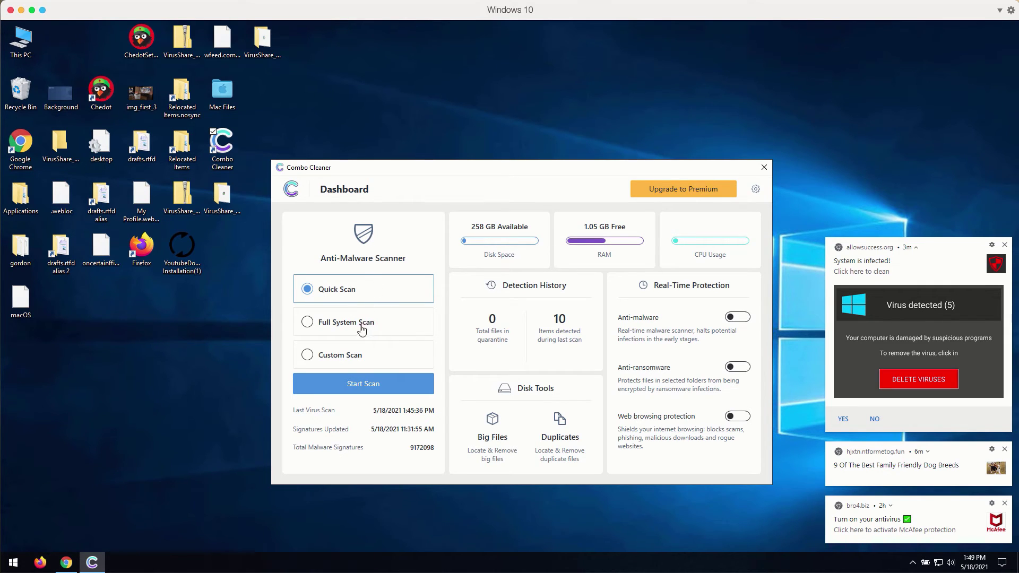
click(309, 325)
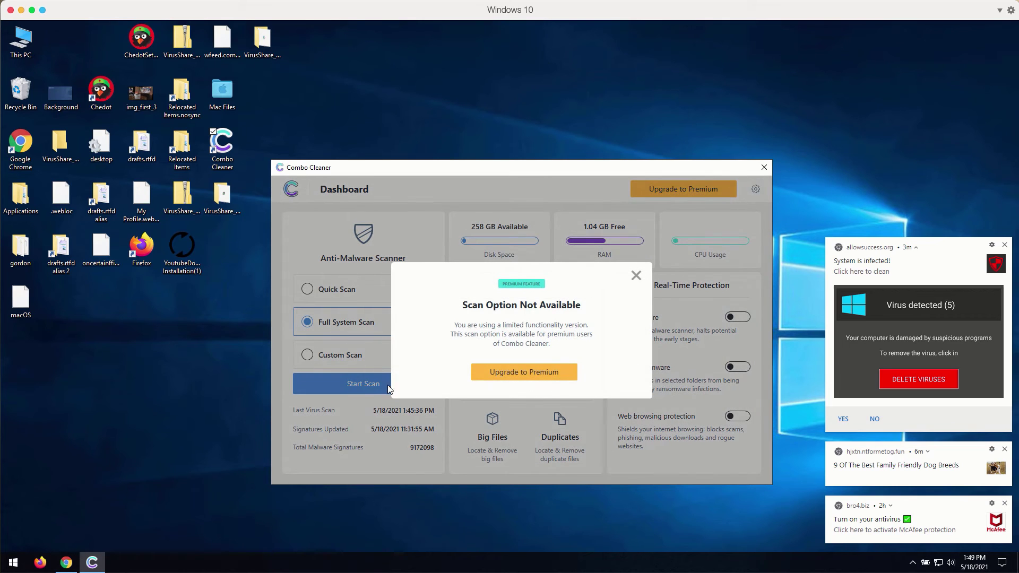
click(636, 275)
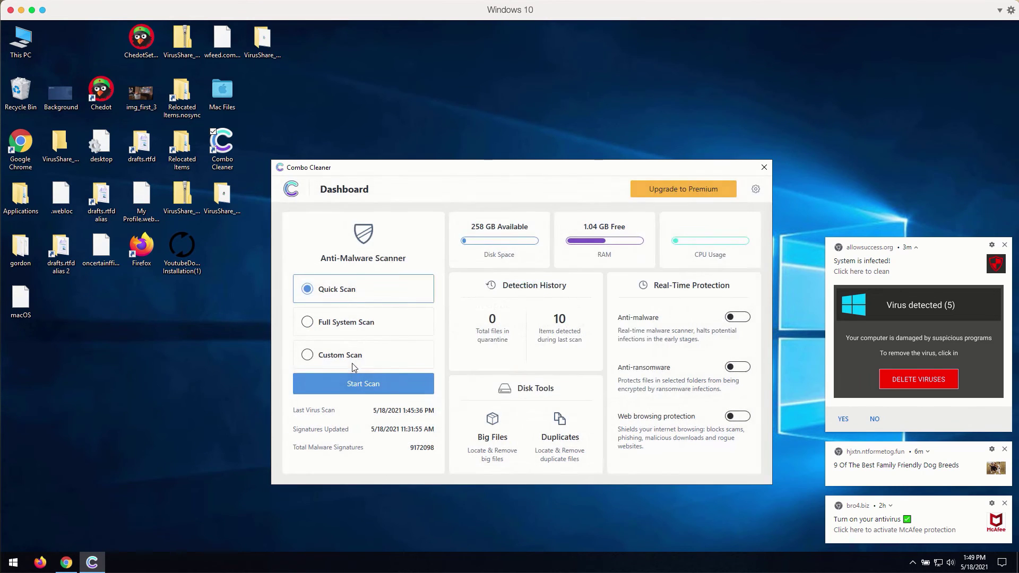
click(352, 358)
click(633, 279)
click(501, 435)
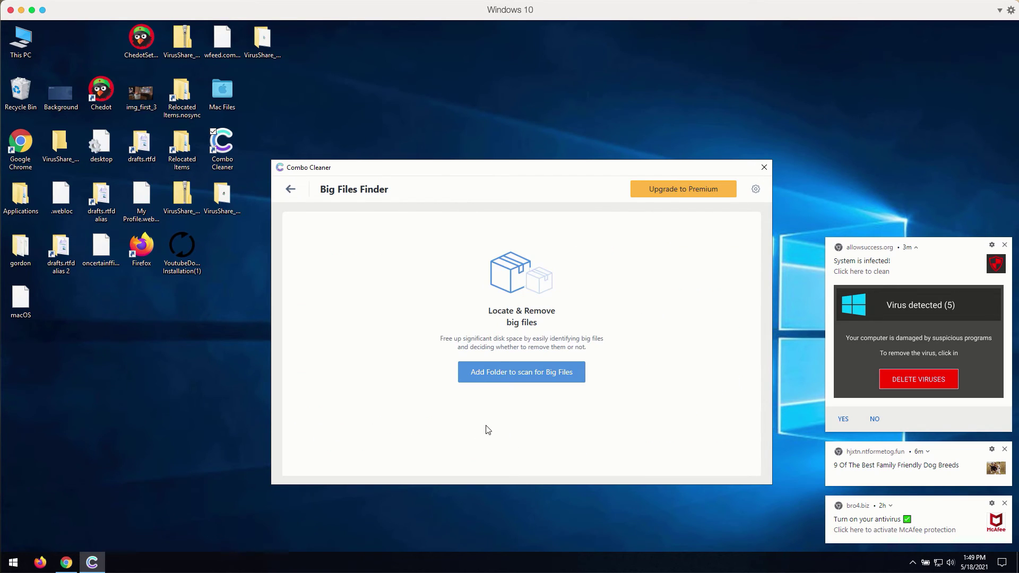
click(287, 191)
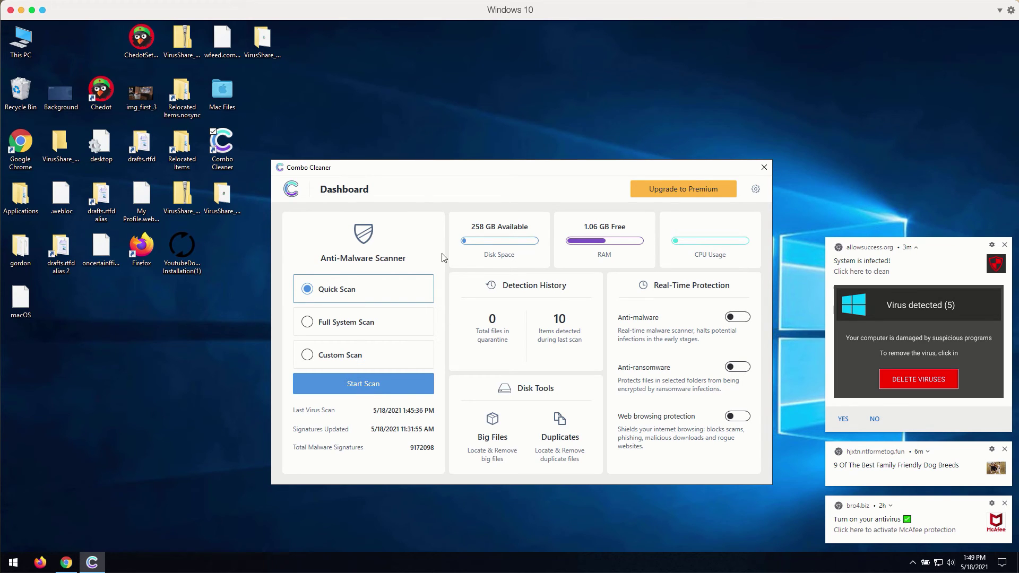
Start the Combo Cleaner Quick Scan, then respond to the cancel-scan confirmation dialog
click(355, 387)
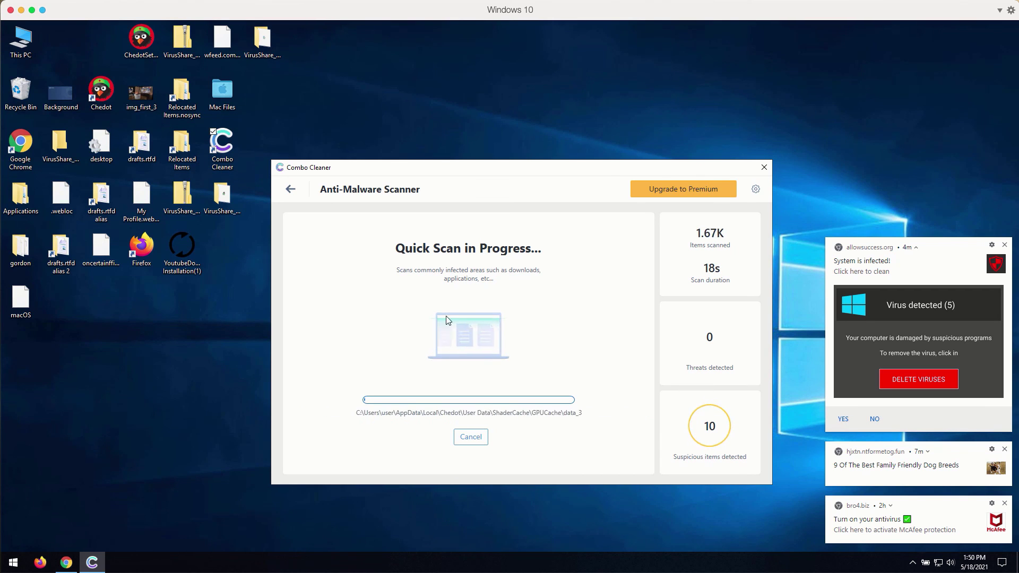
click(470, 441)
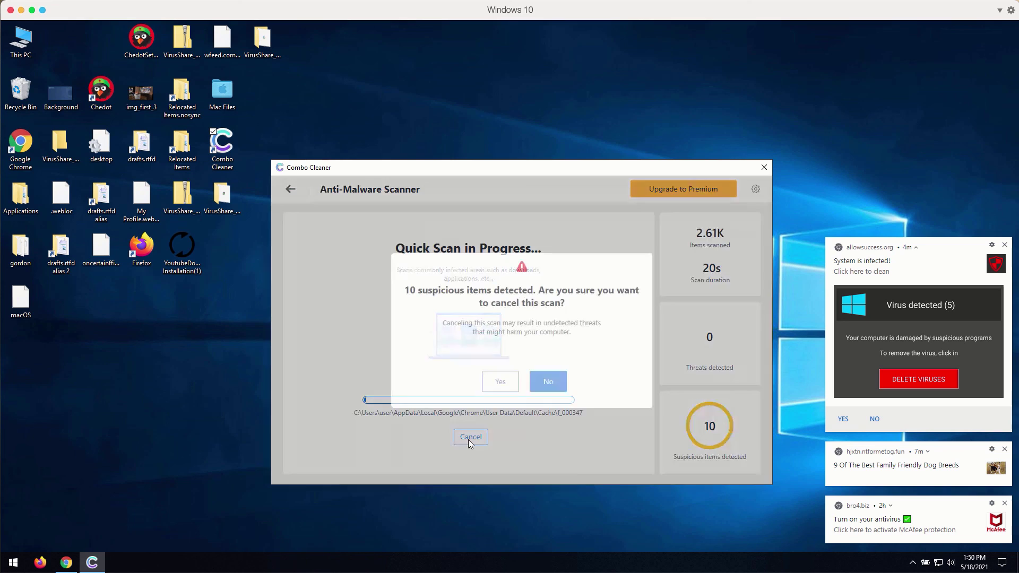
click(501, 383)
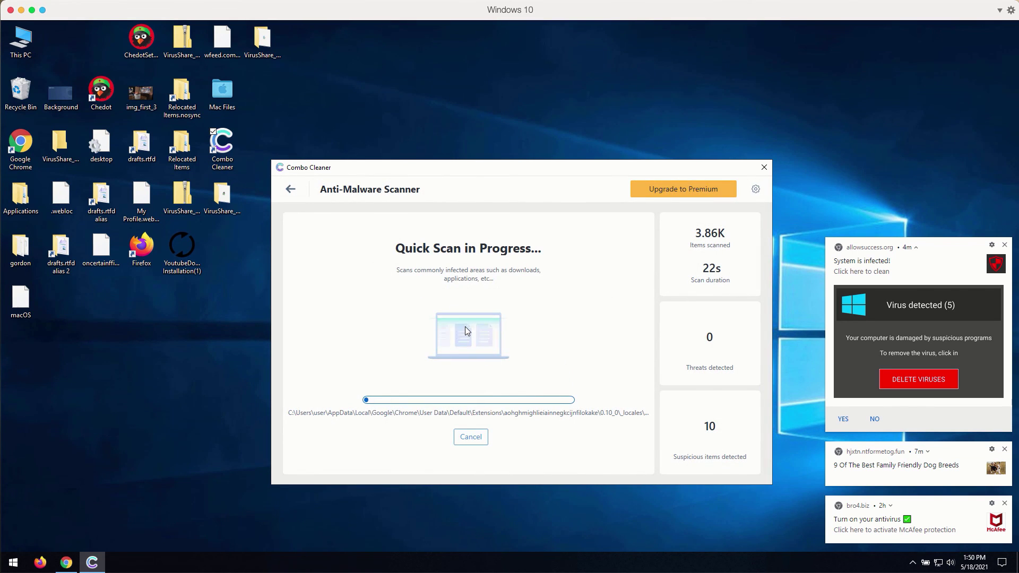